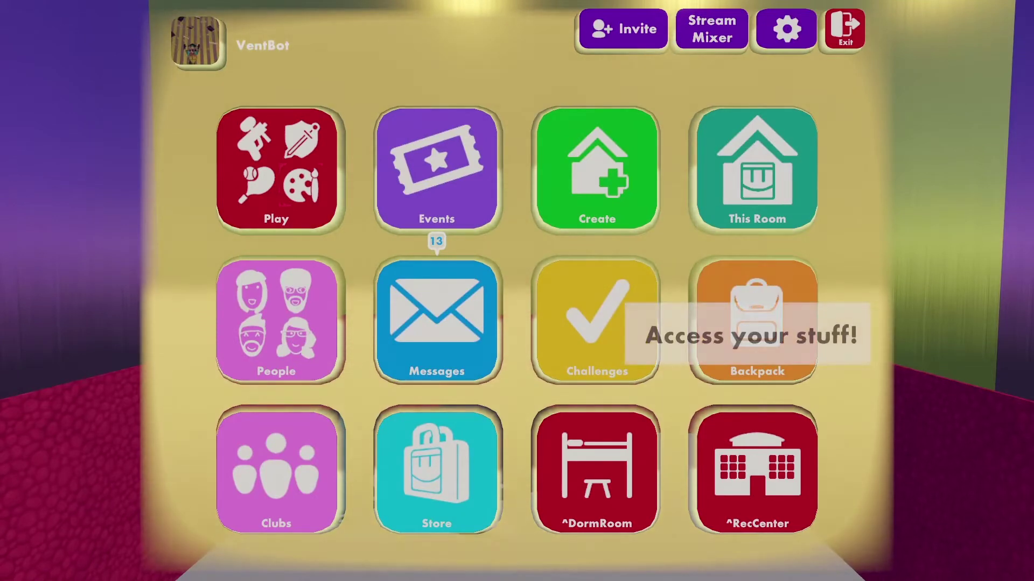
Equip the Maker Pen from the backpack and create a narrow purple trigger volume inside the walled enclosure.
click(757, 329)
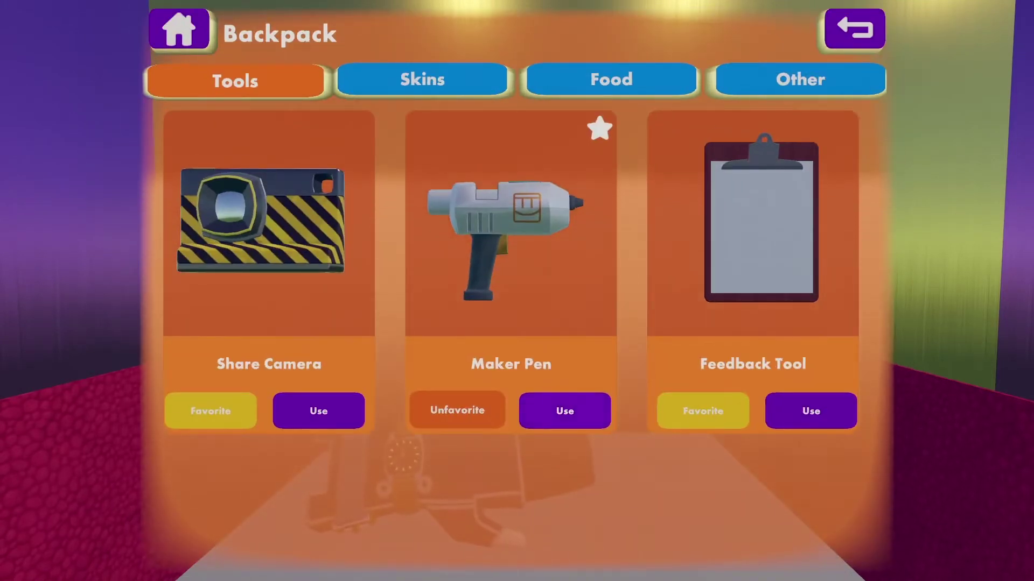
click(564, 411)
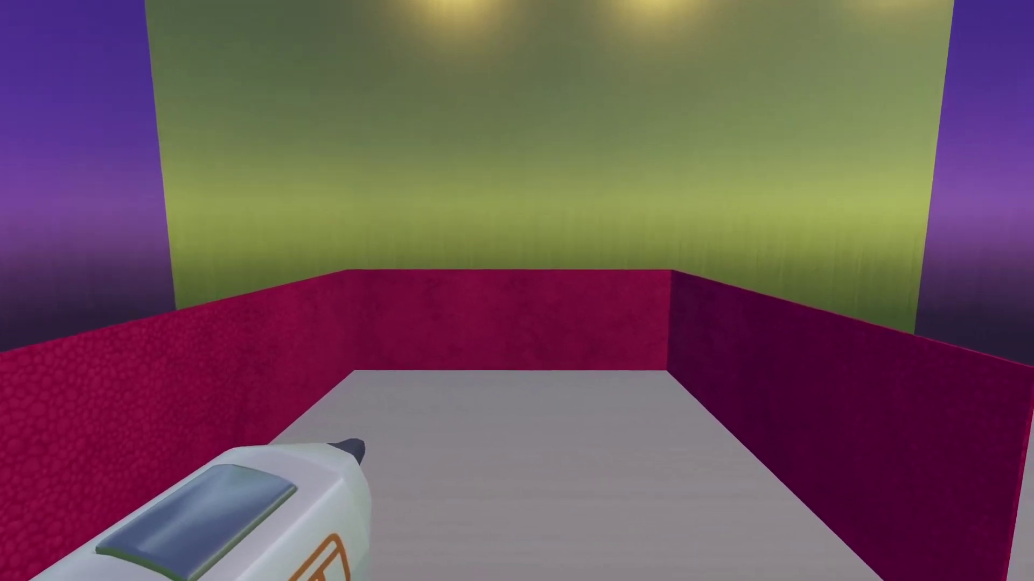
key(f)
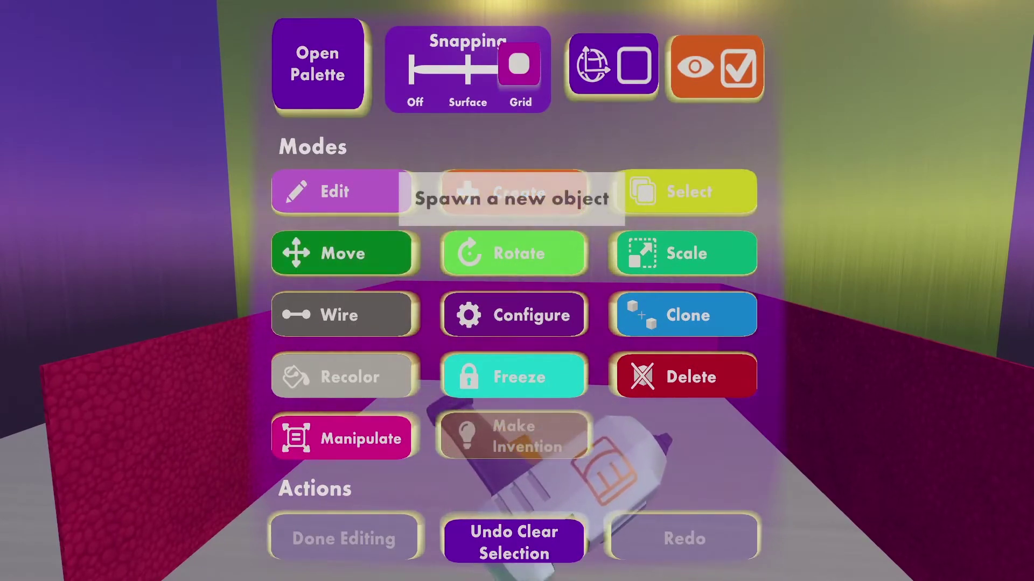
click(318, 64)
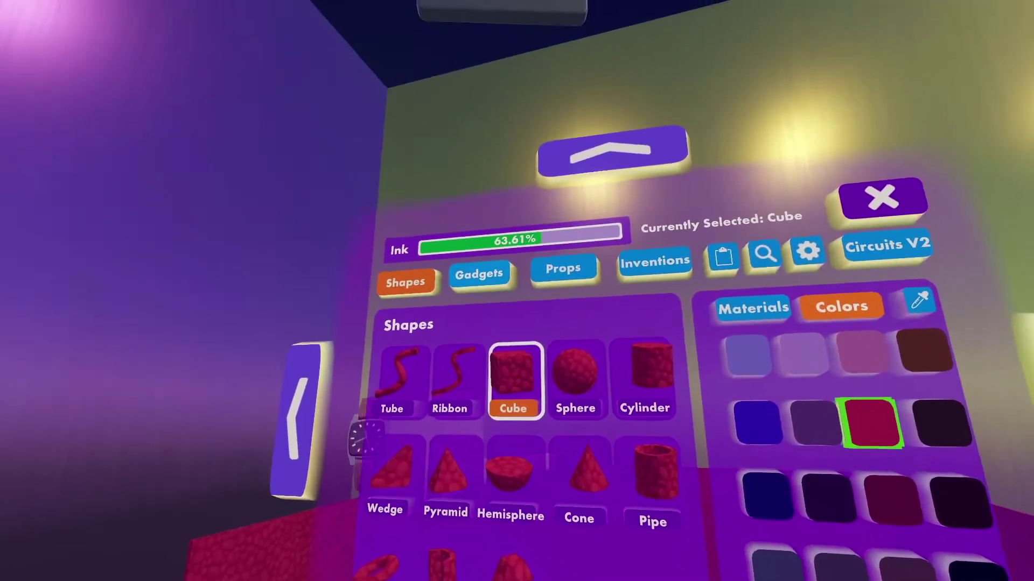
click(392, 193)
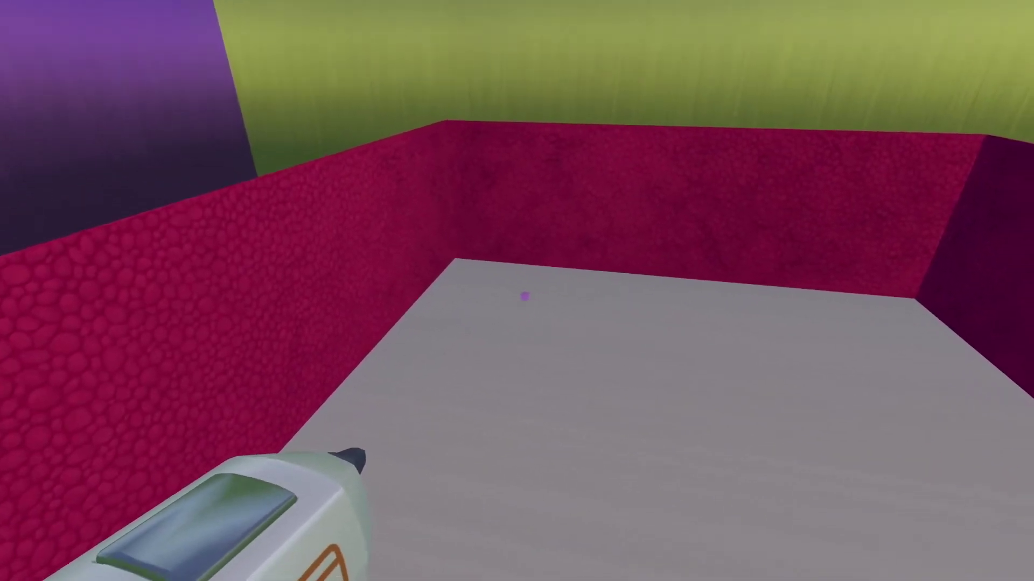
mouse_move(518, 294)
mouse_down()
mouse_move(468, 284)
mouse_move(532, 288)
mouse_up()
key(s)
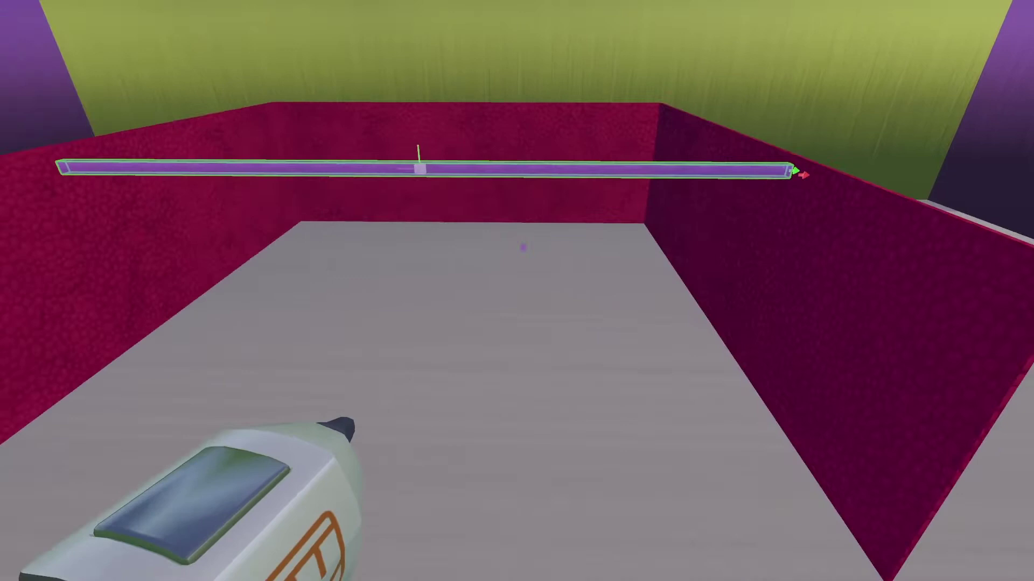
Rotate the trigger volume so it runs along the length of the walled enclosure.
key(f)
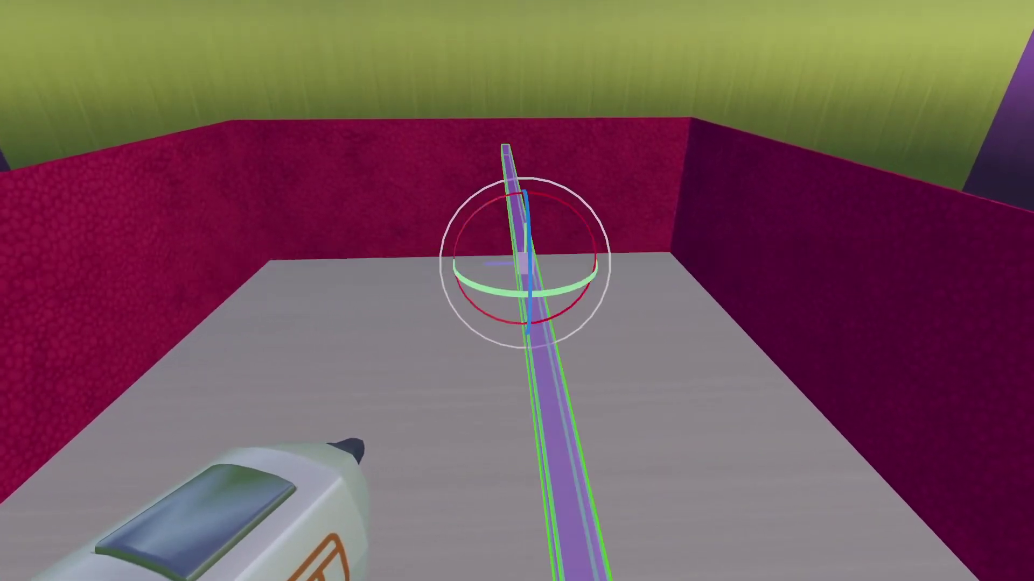
key(s)
key(a)
key(d)
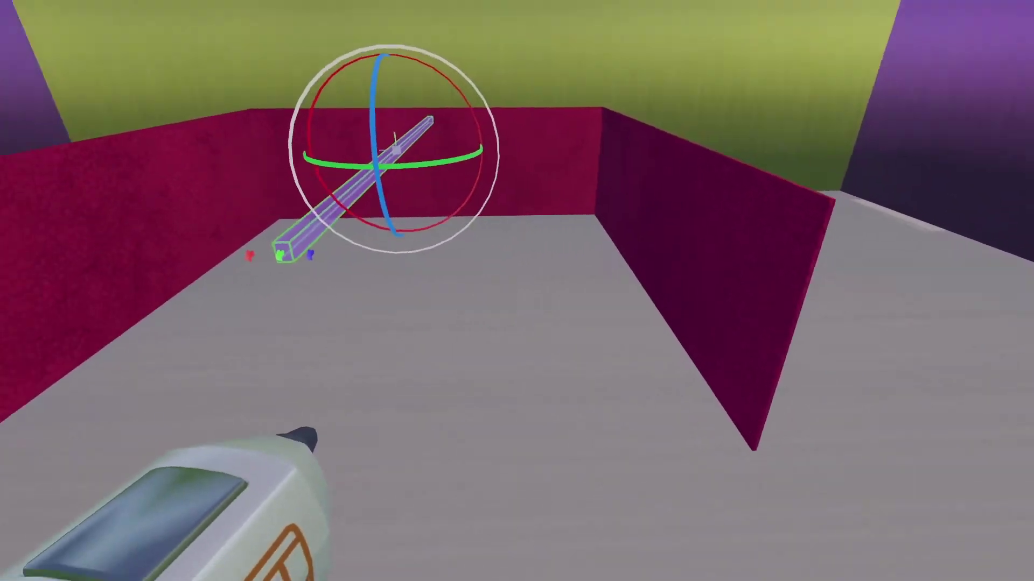
key(a)
Stretch the trigger volume in width and height until it covers the whole walled enclosure.
key(f)
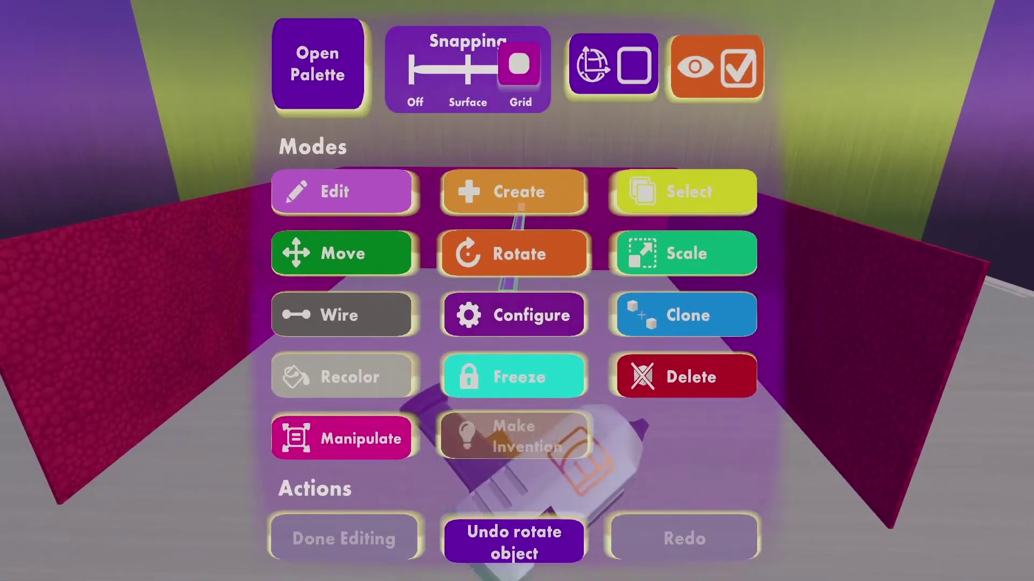
click(343, 435)
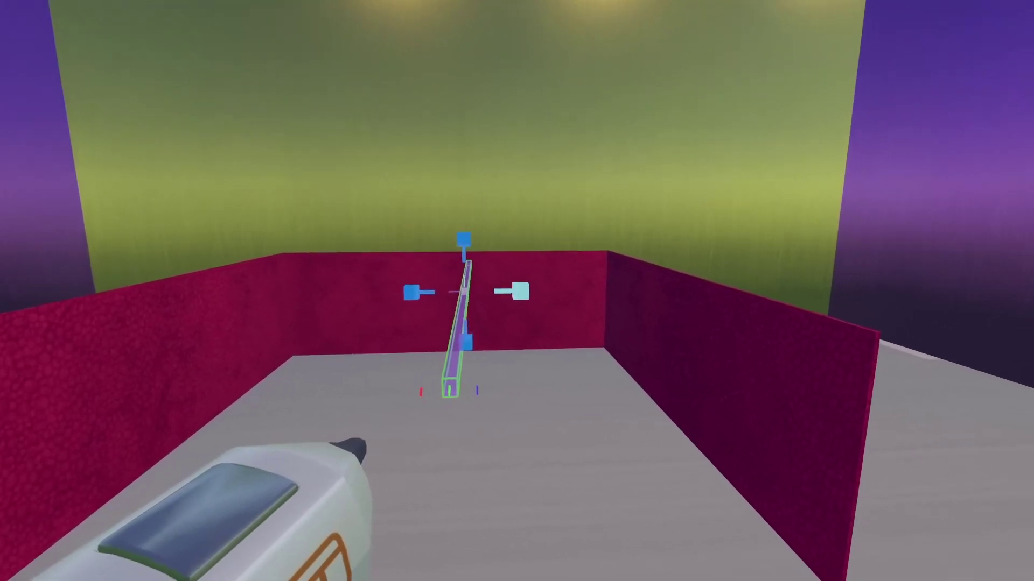
key(d)
drag(520, 291, 517, 291)
key(a)
key(a)
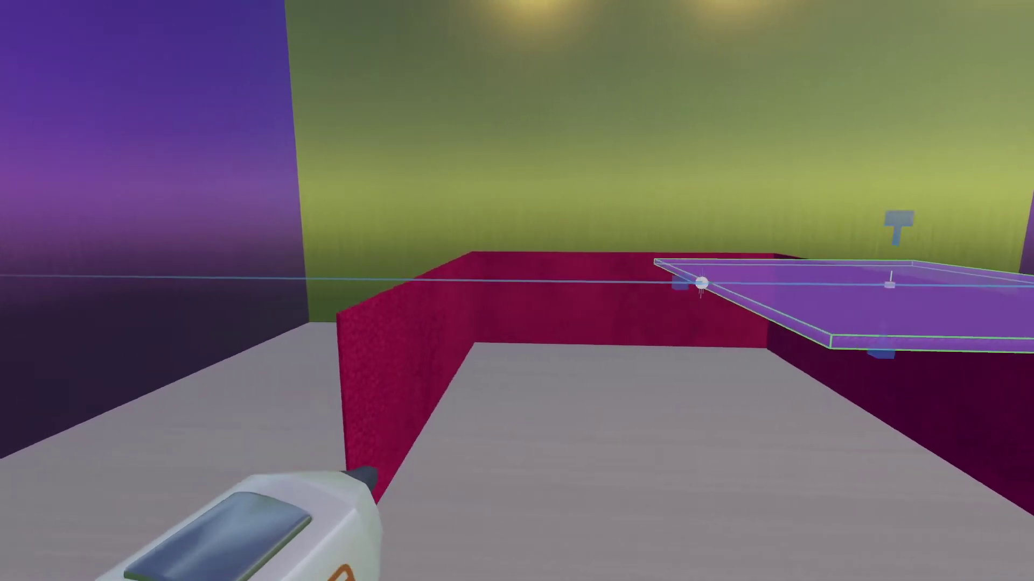
drag(701, 283, 658, 271)
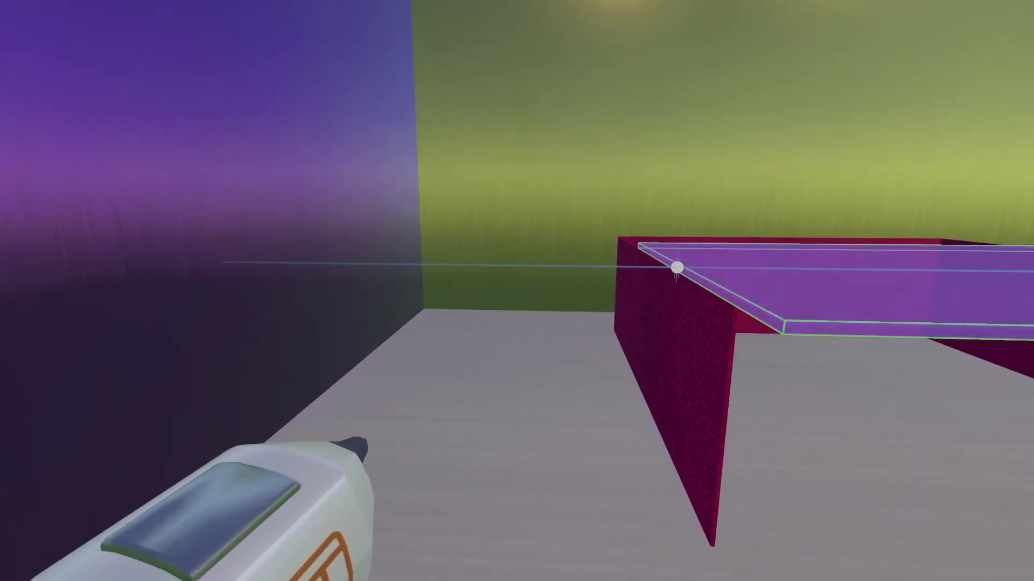
key(d)
drag(517, 291, 517, 495)
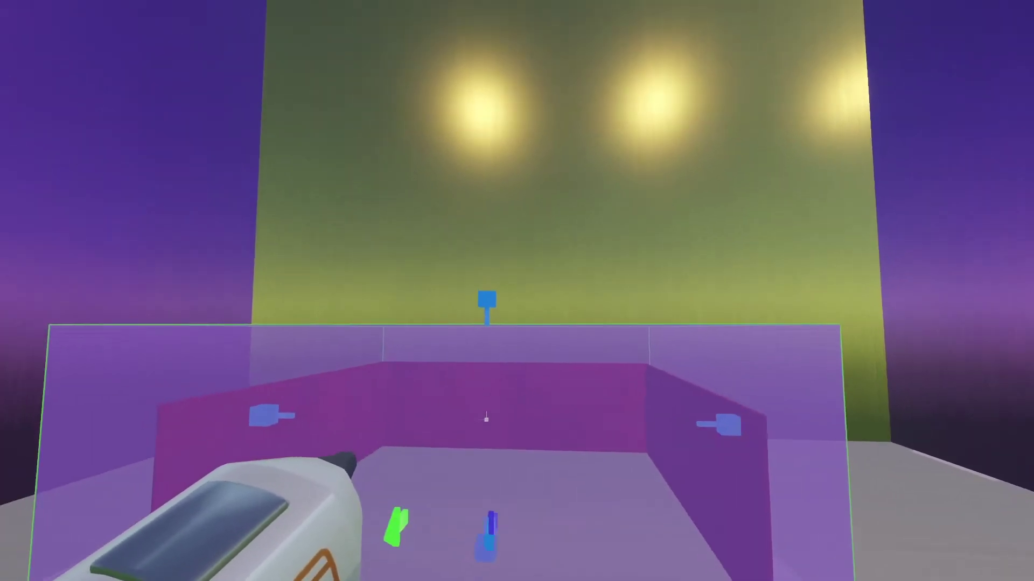
Create a Text gadget above the enclosure and wire it to the trigger volume.
key(f)
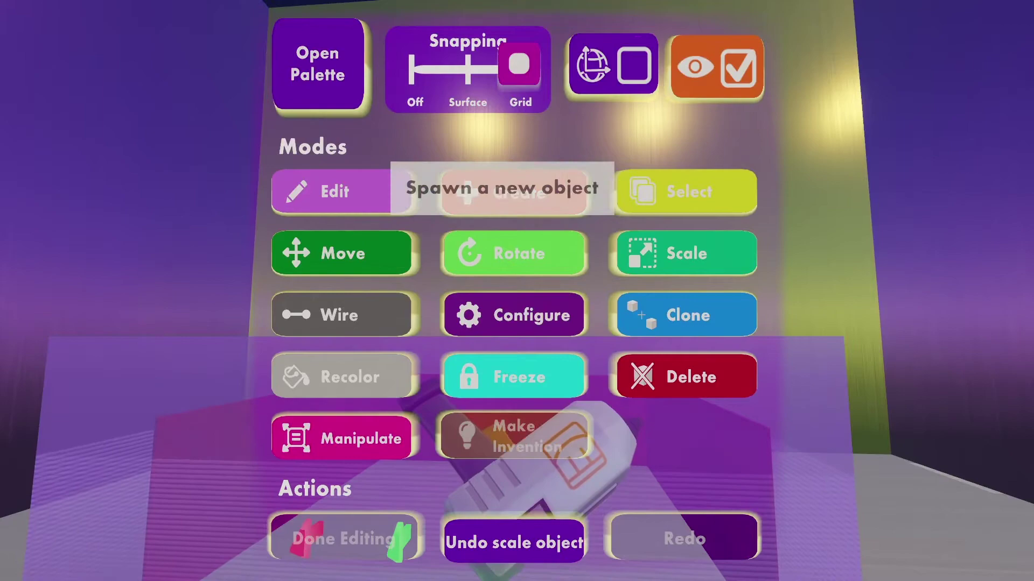
click(318, 64)
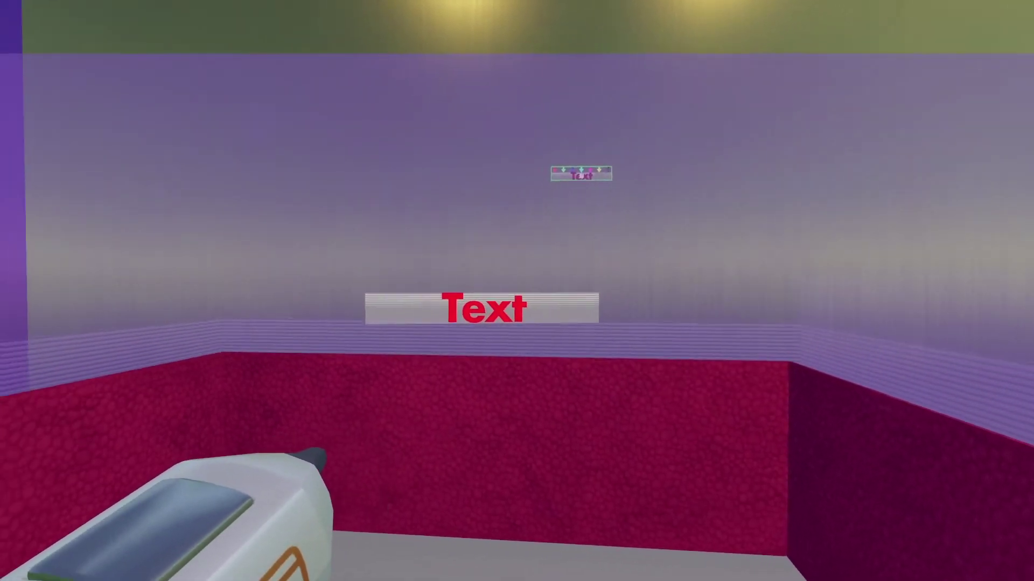
key(f)
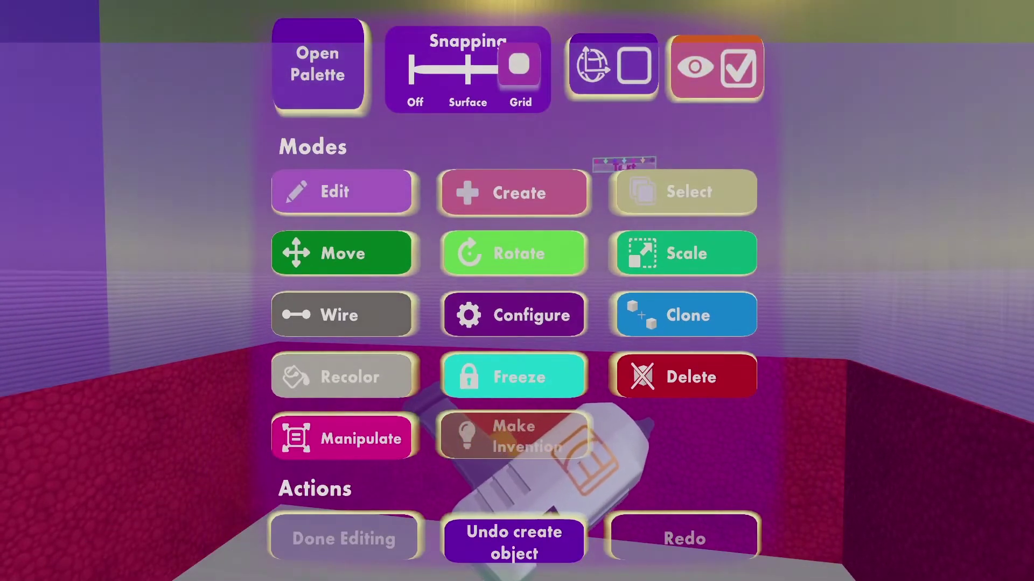
click(343, 315)
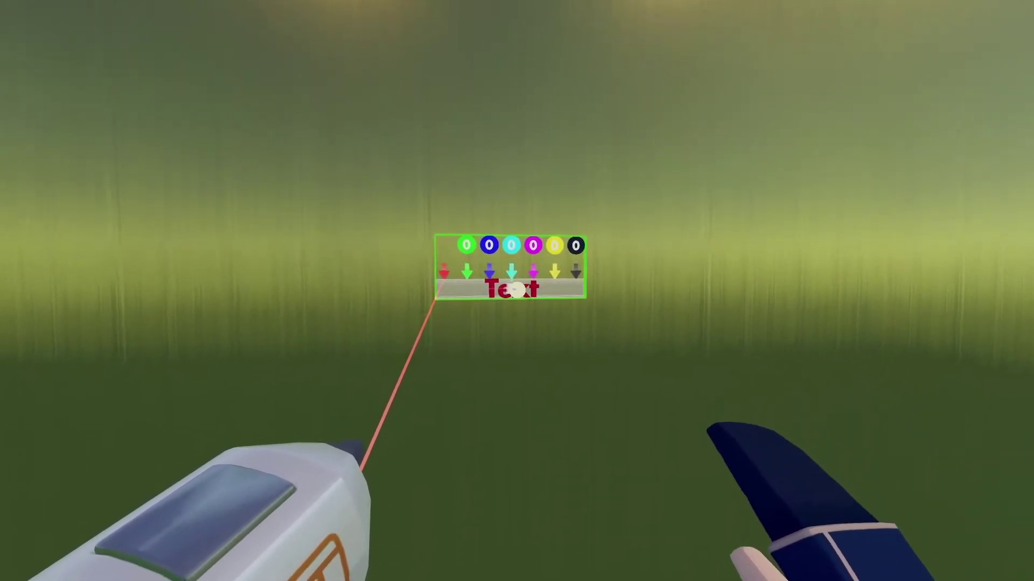
Configure Message 0 of the Text gadget to show "People waiting:" followed by the wired count.
key(f)
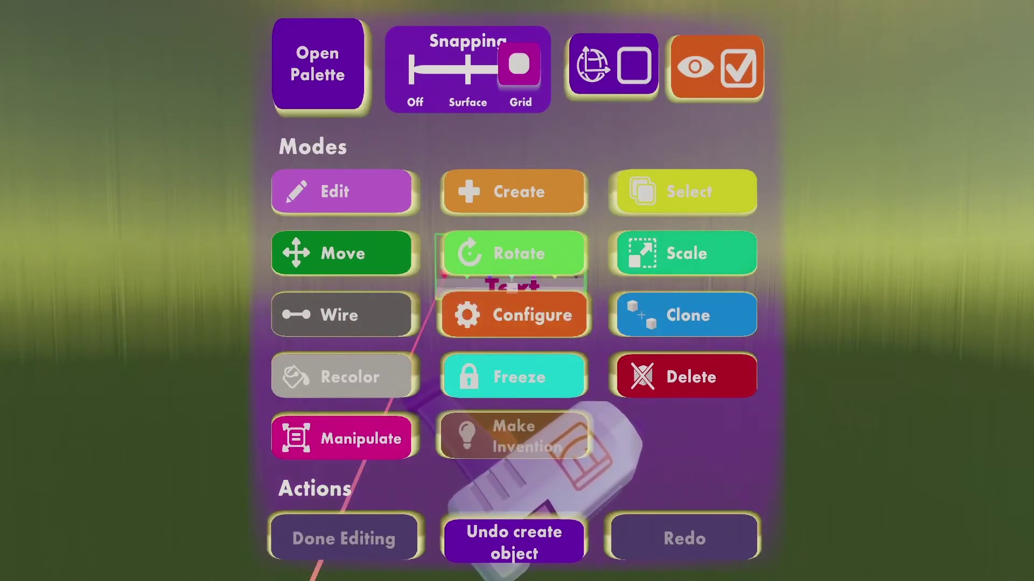
click(447, 318)
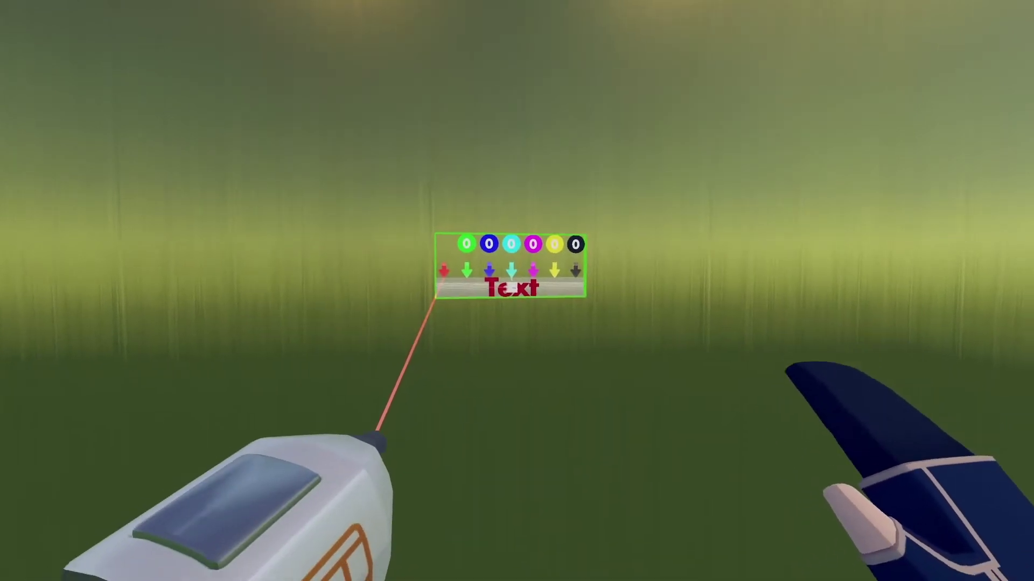
click(439, 296)
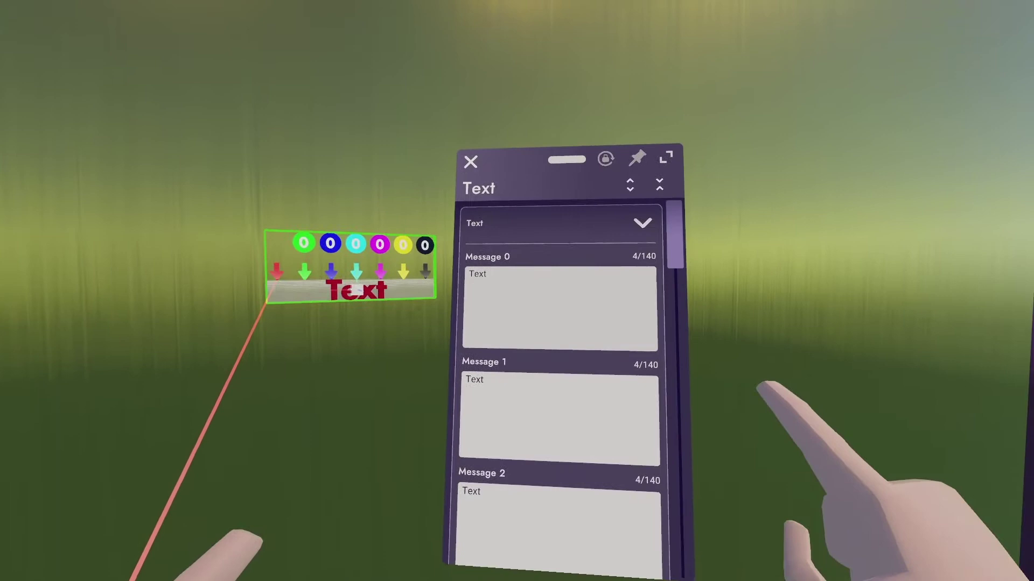
click(625, 302)
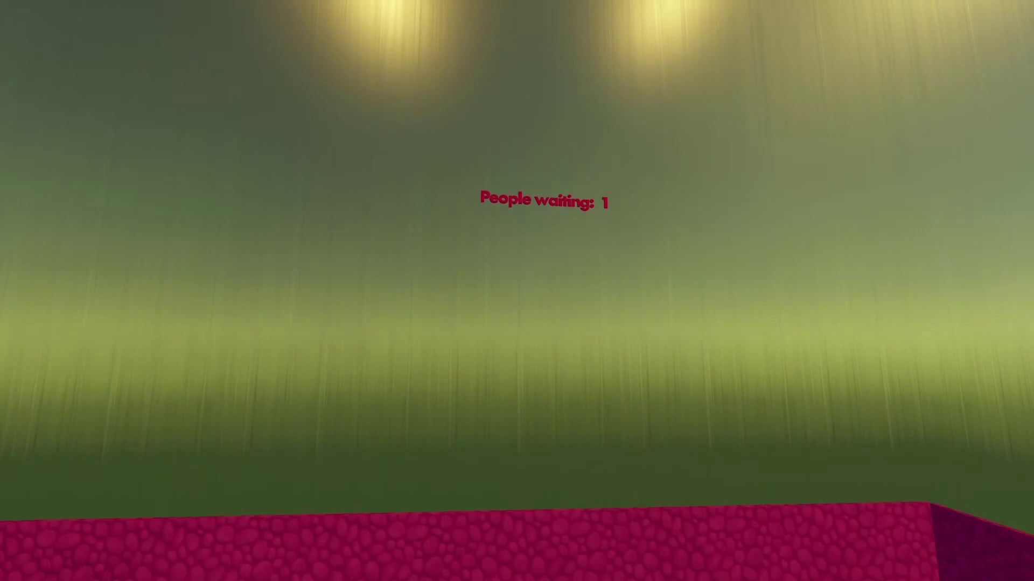
Recall the Maker Pen and scale up the "People waiting" text above the enclosure.
key(b)
key(b)
key(b)
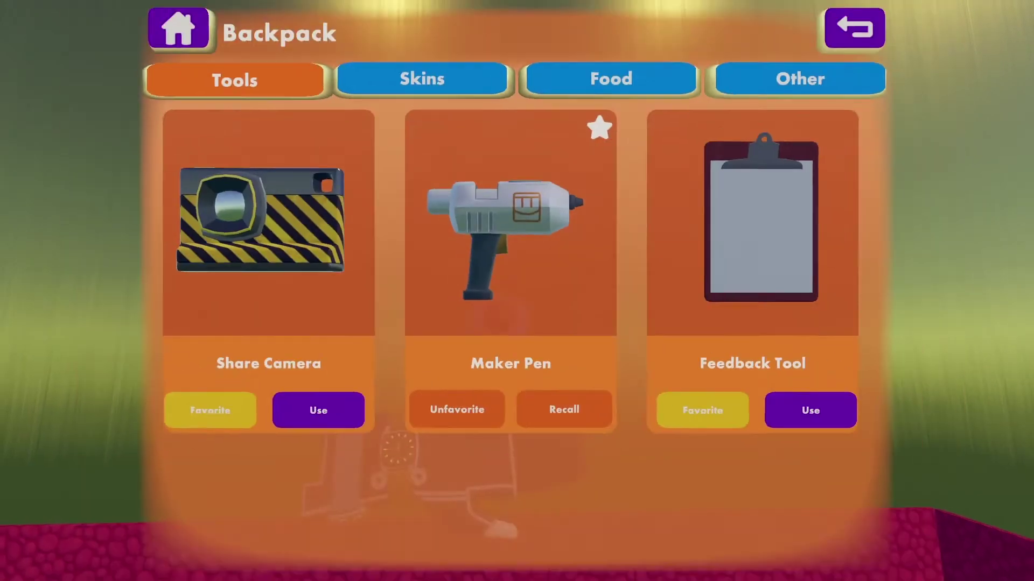
key(b)
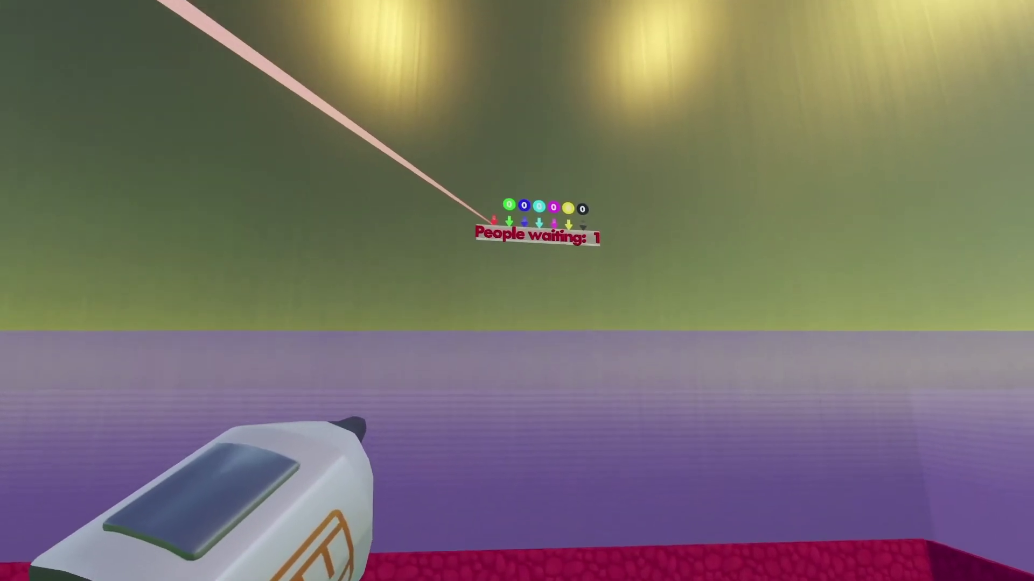
key(f)
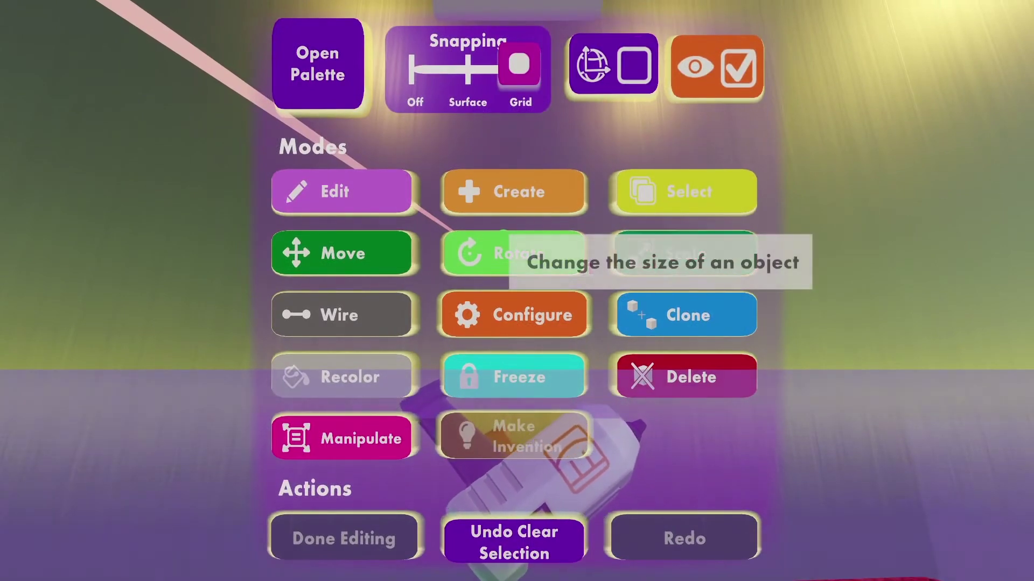
click(684, 253)
click(517, 290)
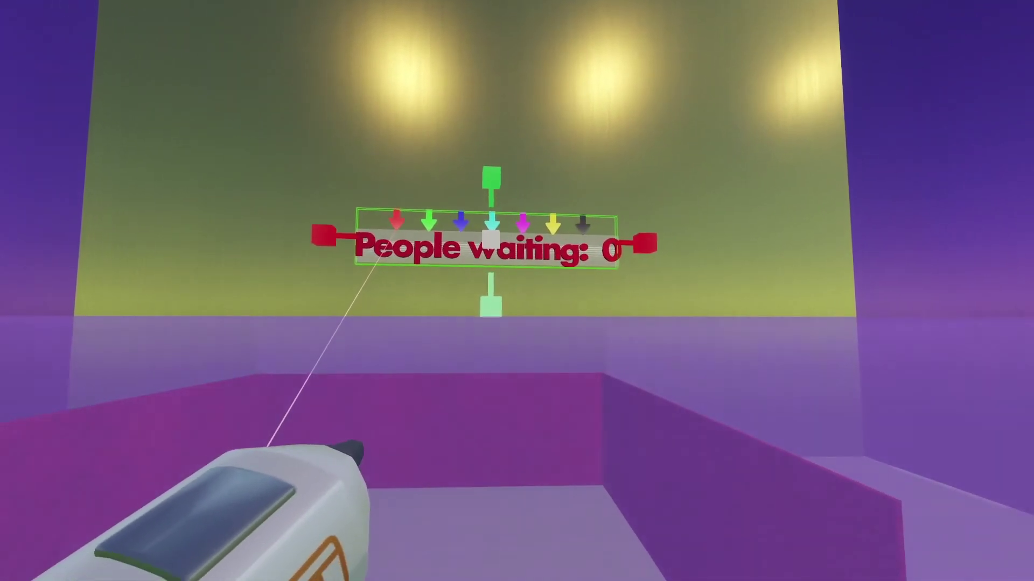
key(w)
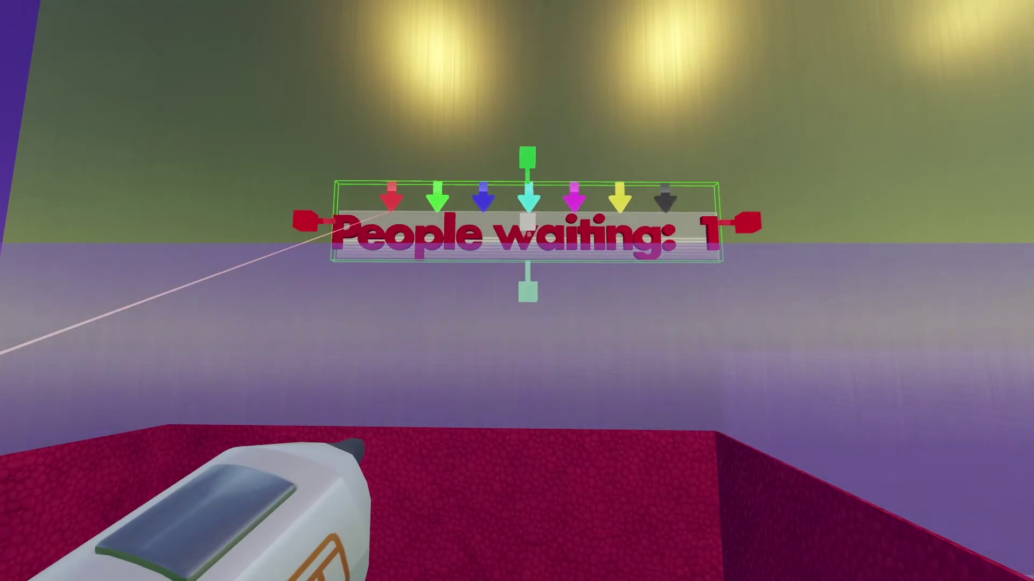
Create a Comparer Chip beside the enclosure, below the "People waiting" text.
key(f)
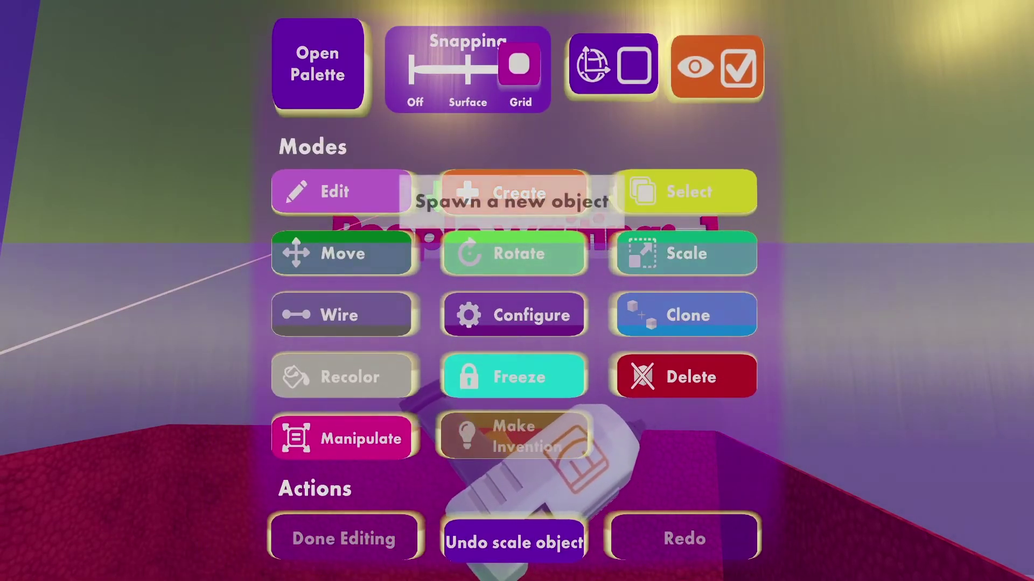
click(318, 63)
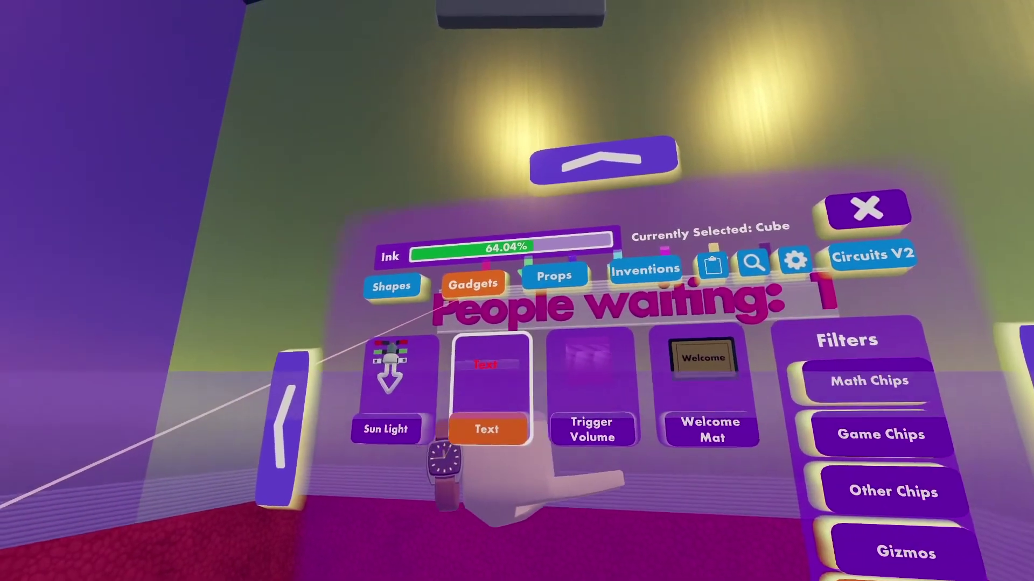
click(523, 275)
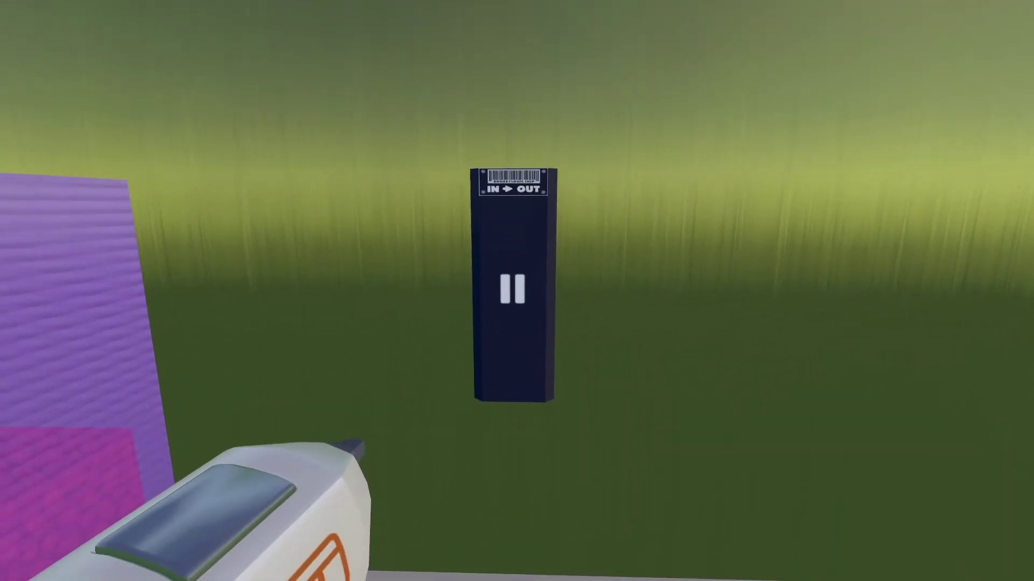
key(s)
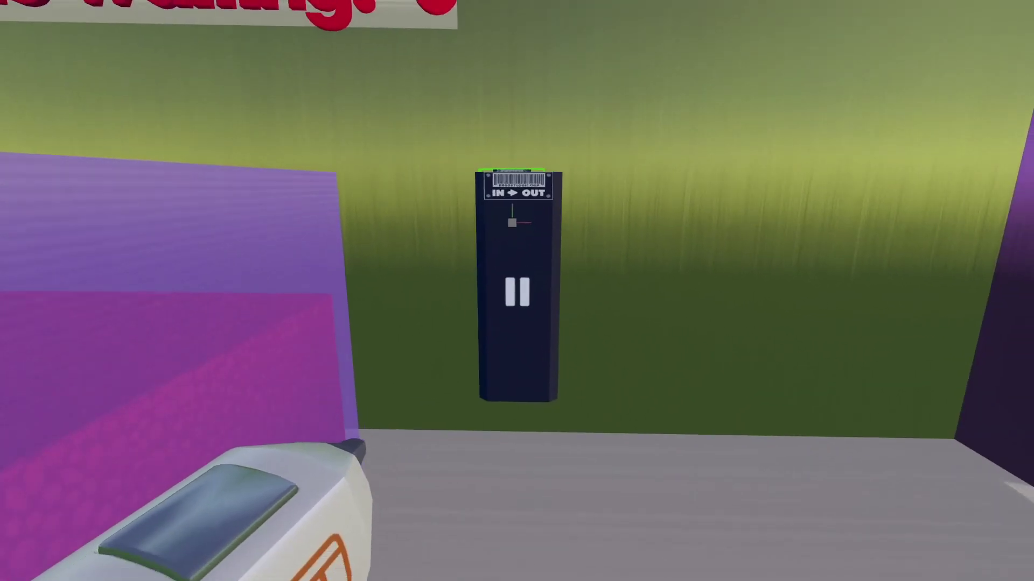
Set the Comparer Chip's mode to ≠ and close its settings.
key(f)
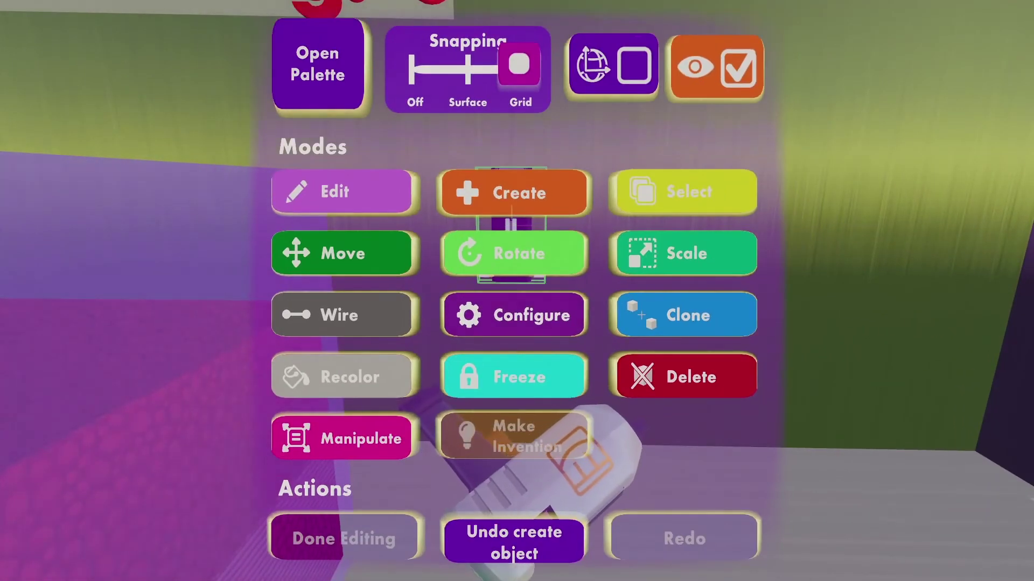
click(514, 315)
click(517, 291)
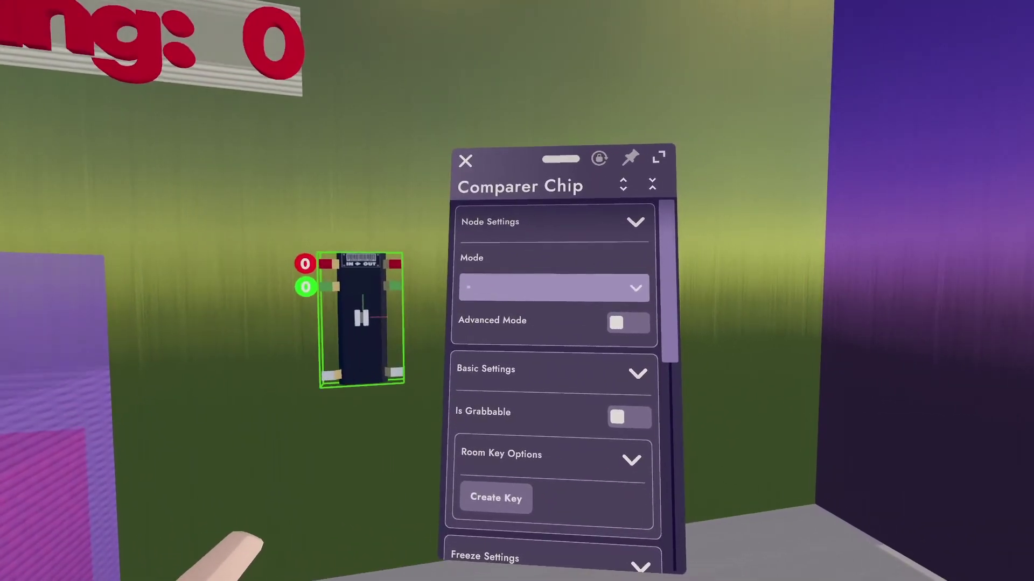
click(554, 288)
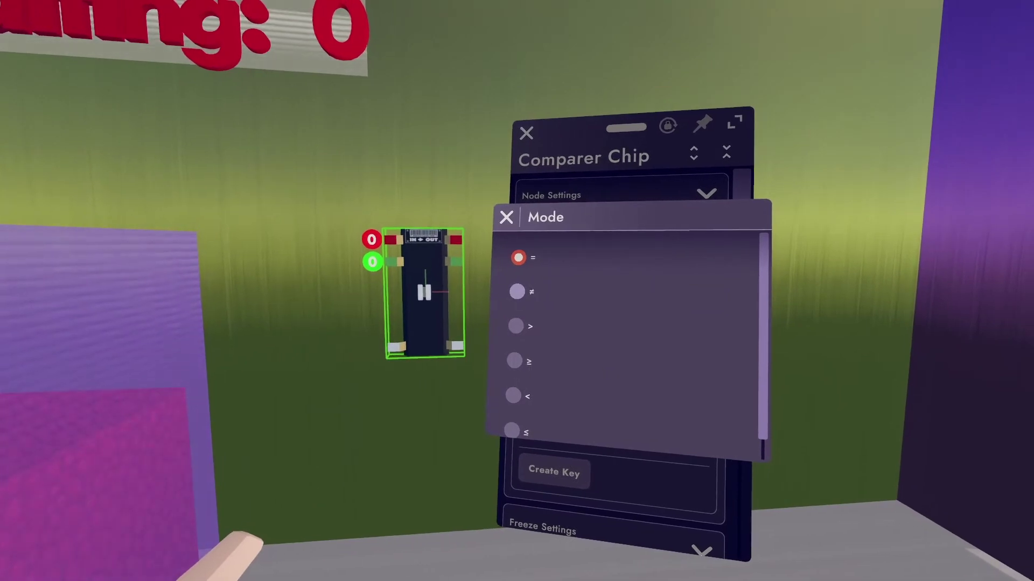
click(517, 291)
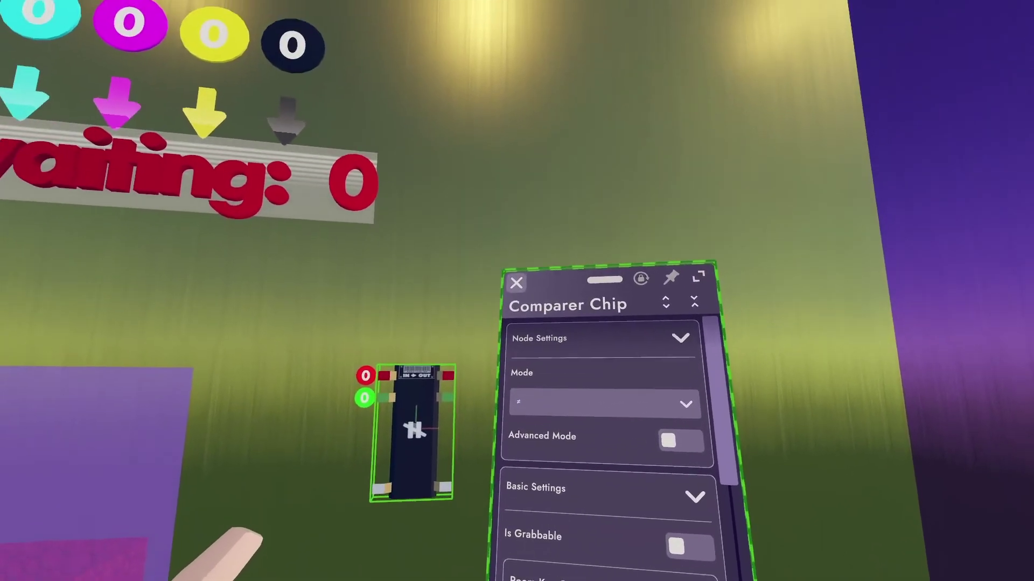
click(517, 283)
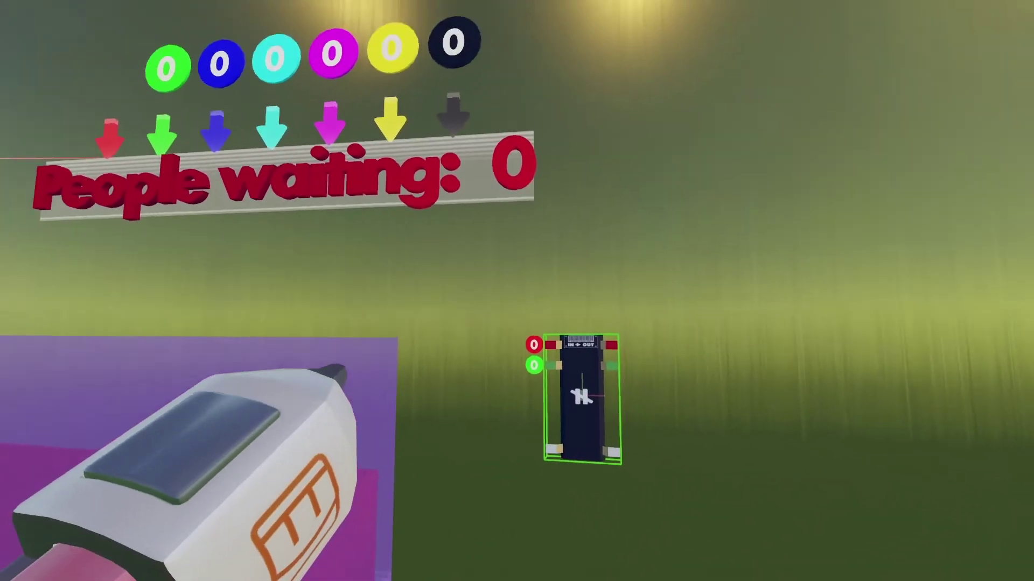
Wire the trigger volume's green "Total Currently in Zone" output to the red input of the Comparer Chip.
key(f)
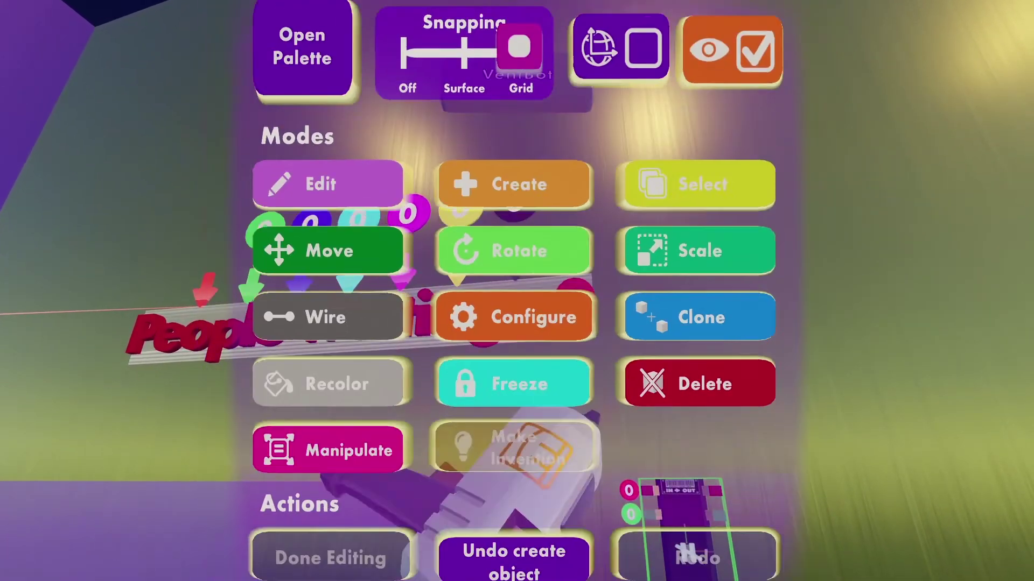
click(375, 327)
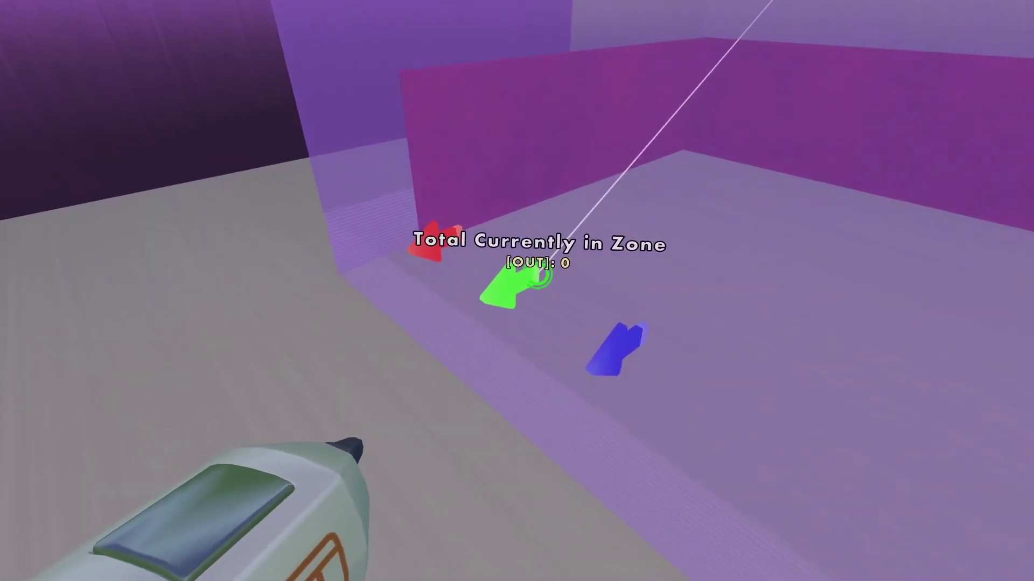
click(517, 291)
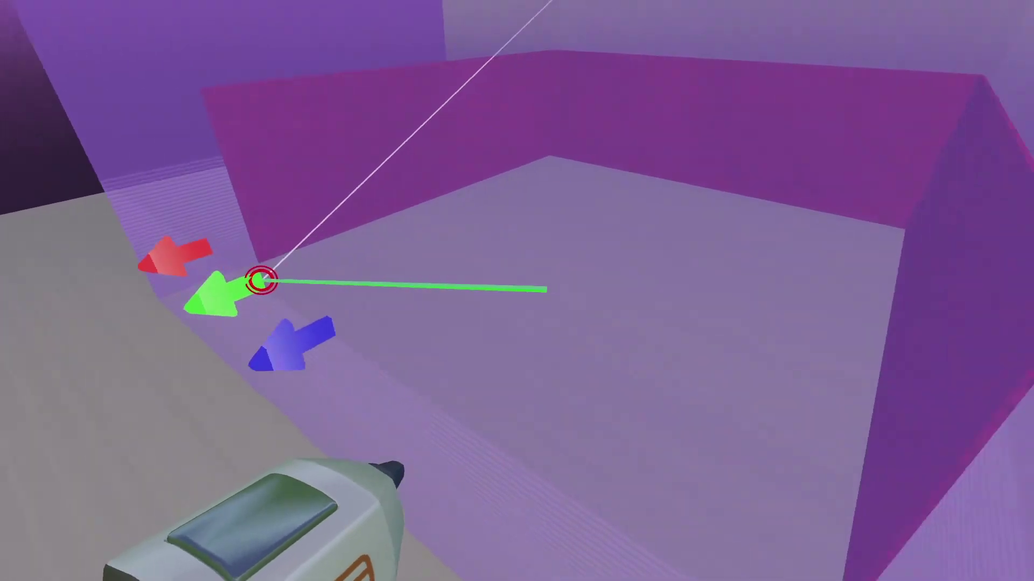
key(w)
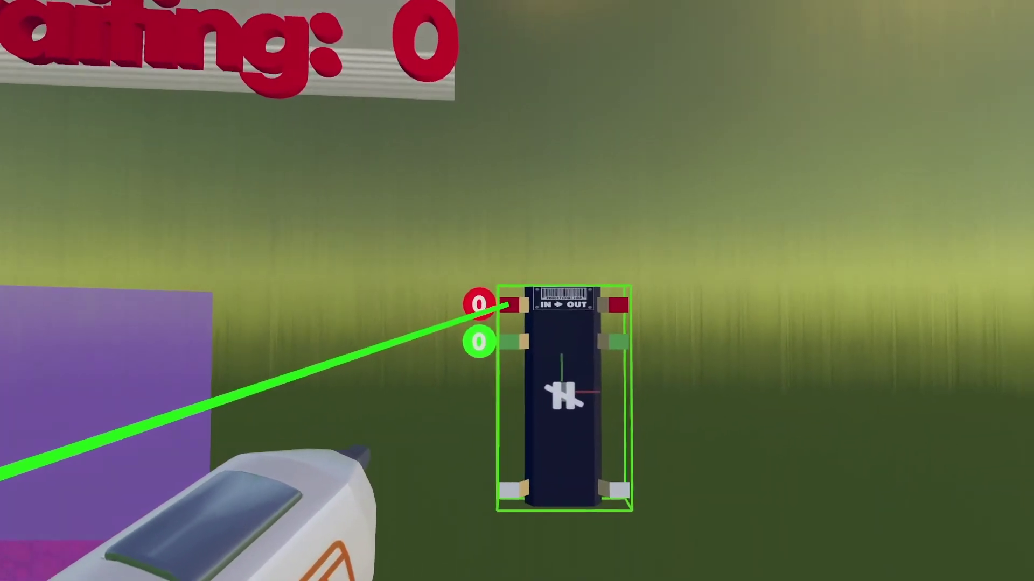
click(505, 298)
key(s)
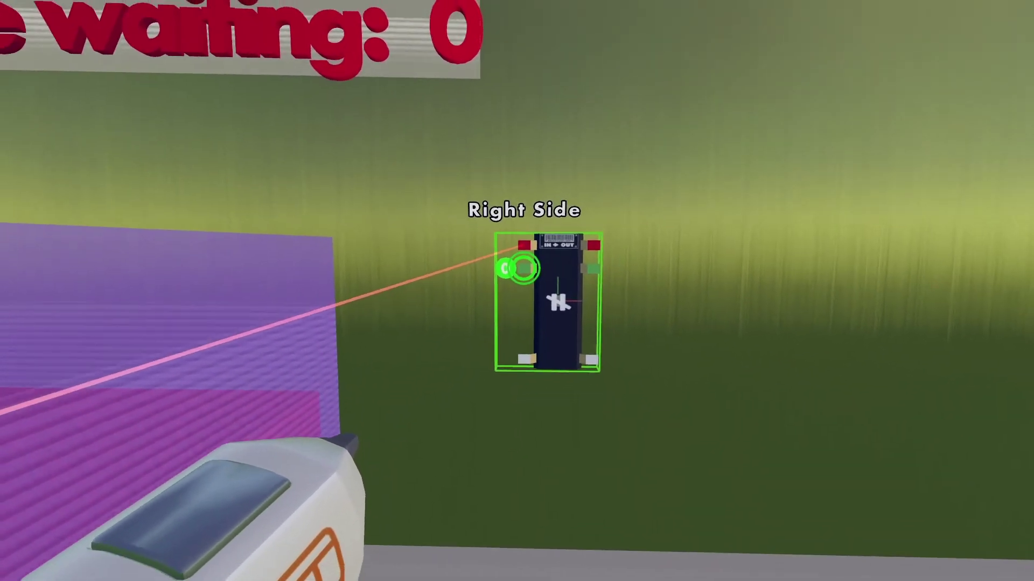
key(w)
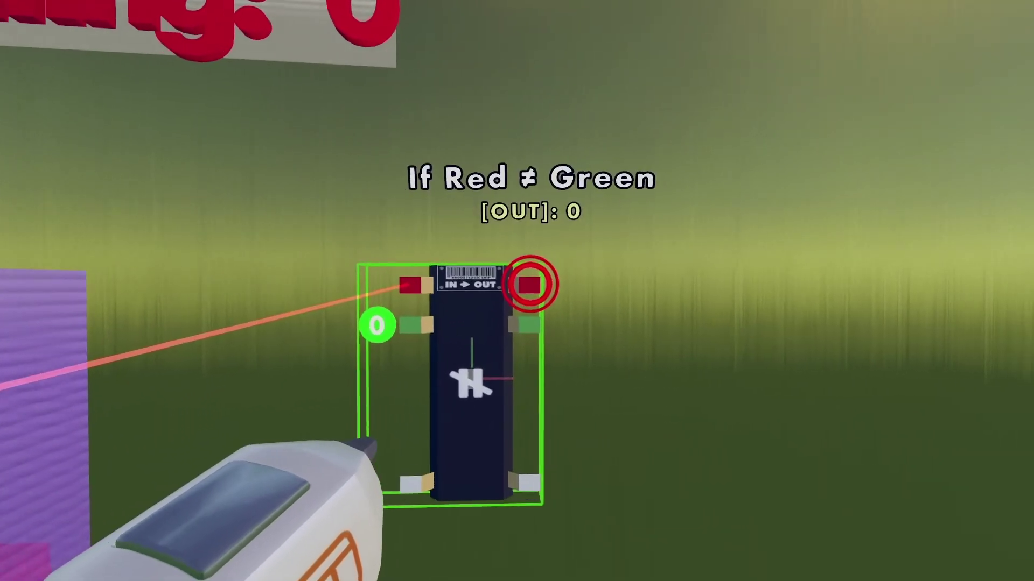